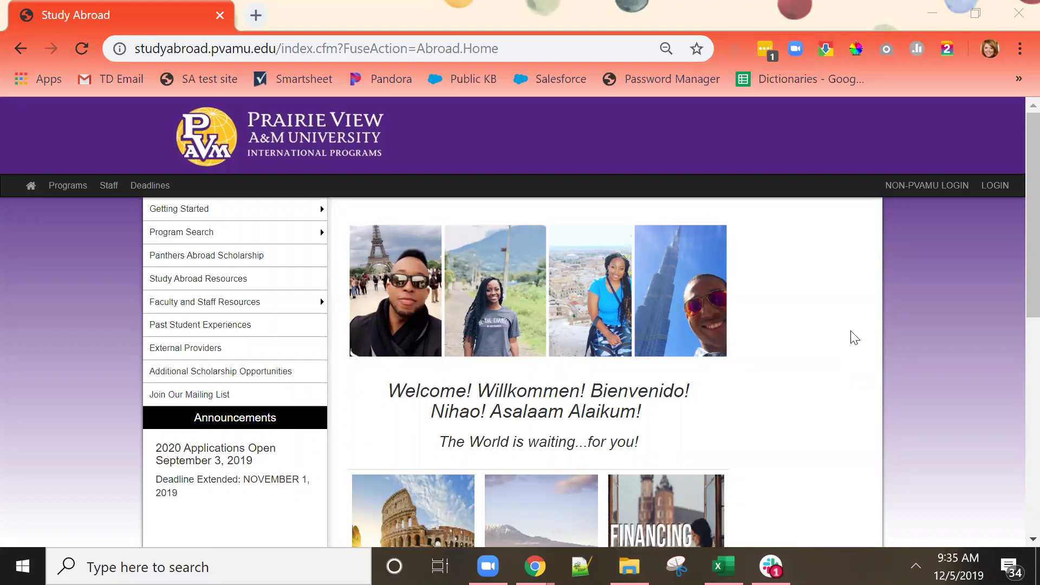
Scroll the home page and reveal the Program Search submenu with faculty-led and external program options.
scroll(854, 338, down, 1)
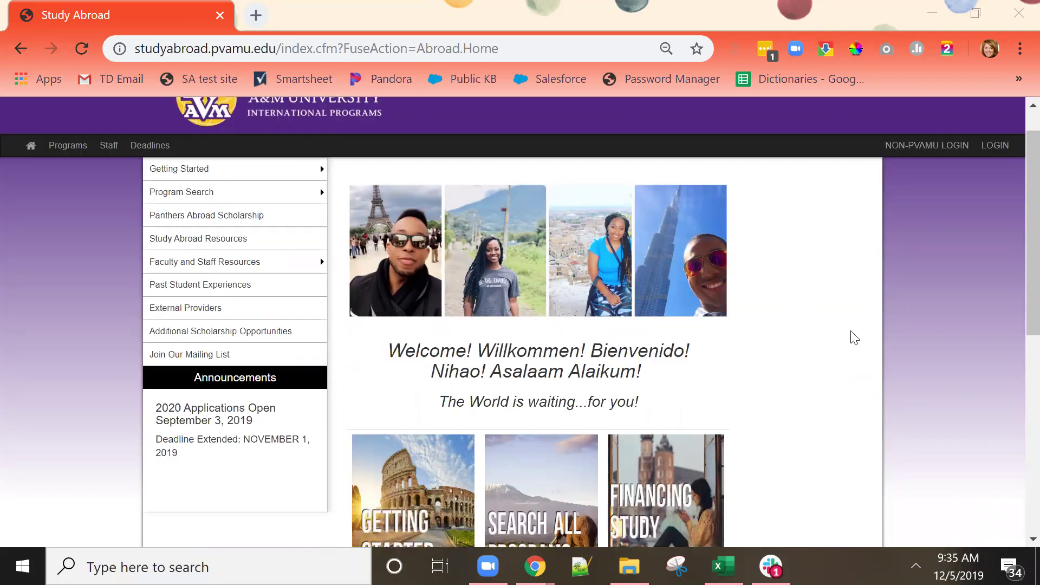
scroll(854, 337, down, 4)
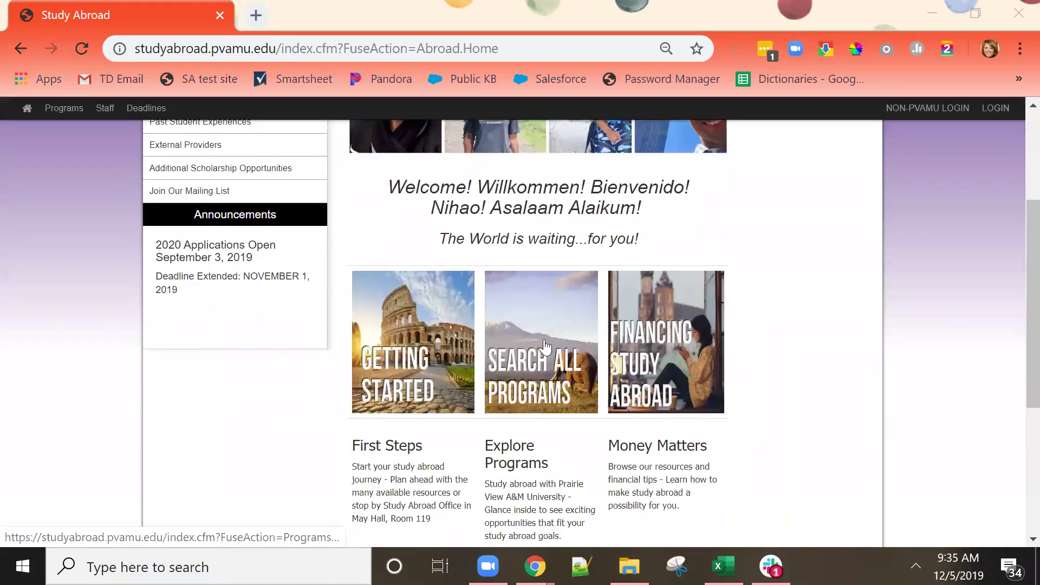
scroll(871, 367, up, 5)
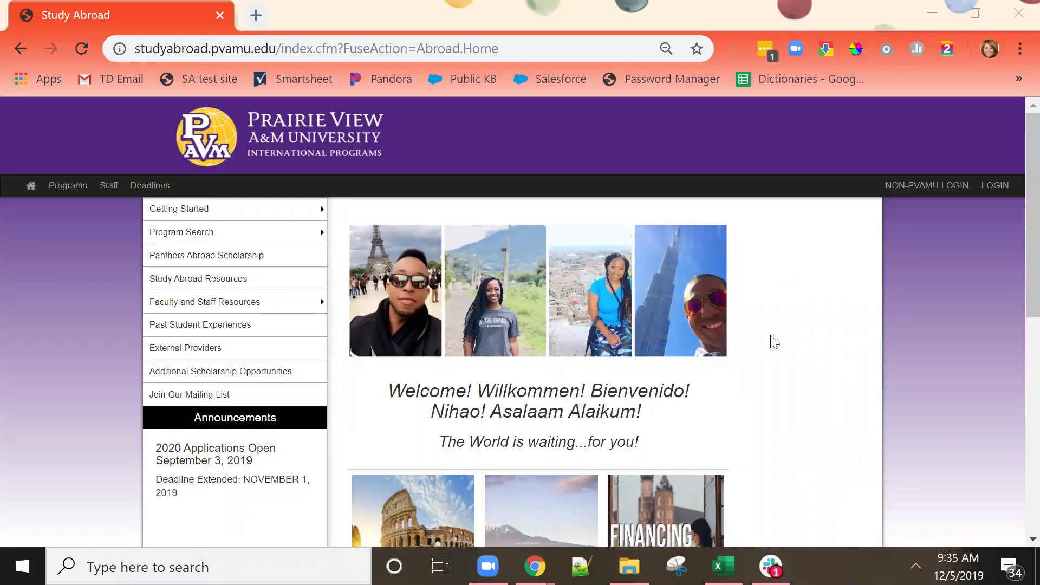
mouse_move(275, 240)
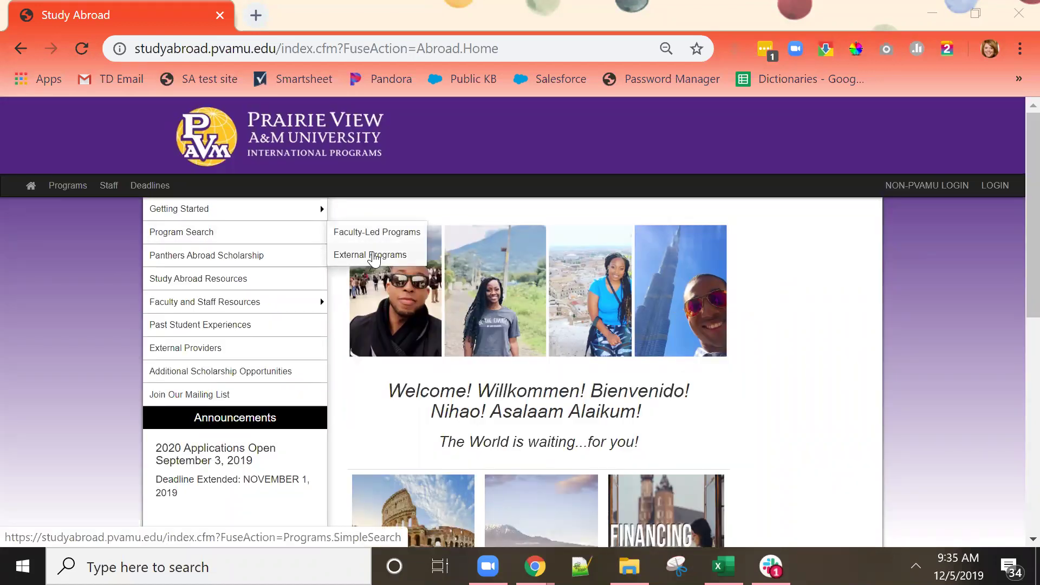
Search the external programs with the Country set to Australia.
click(374, 256)
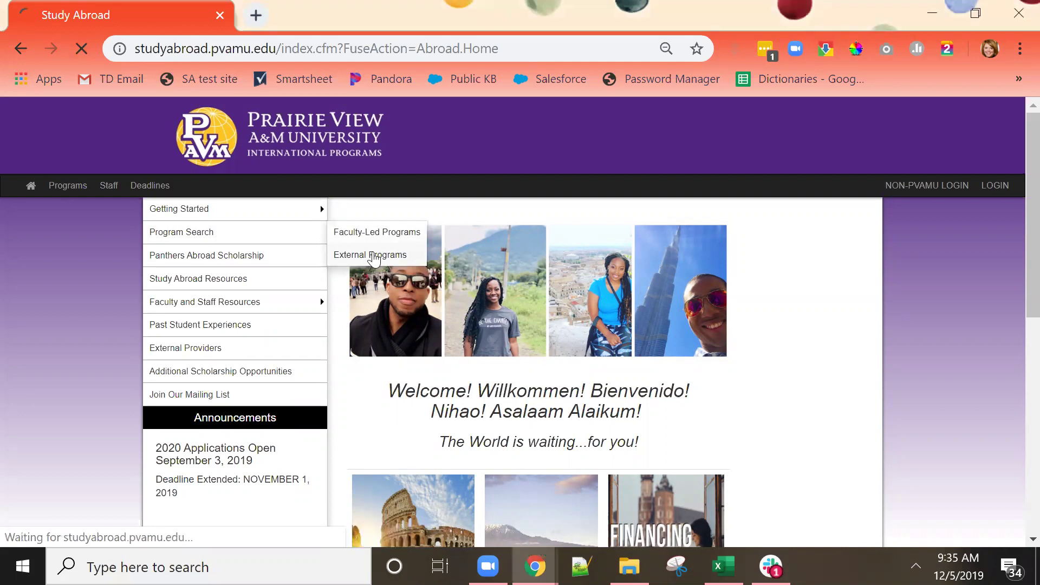
scroll(931, 336, down, 2)
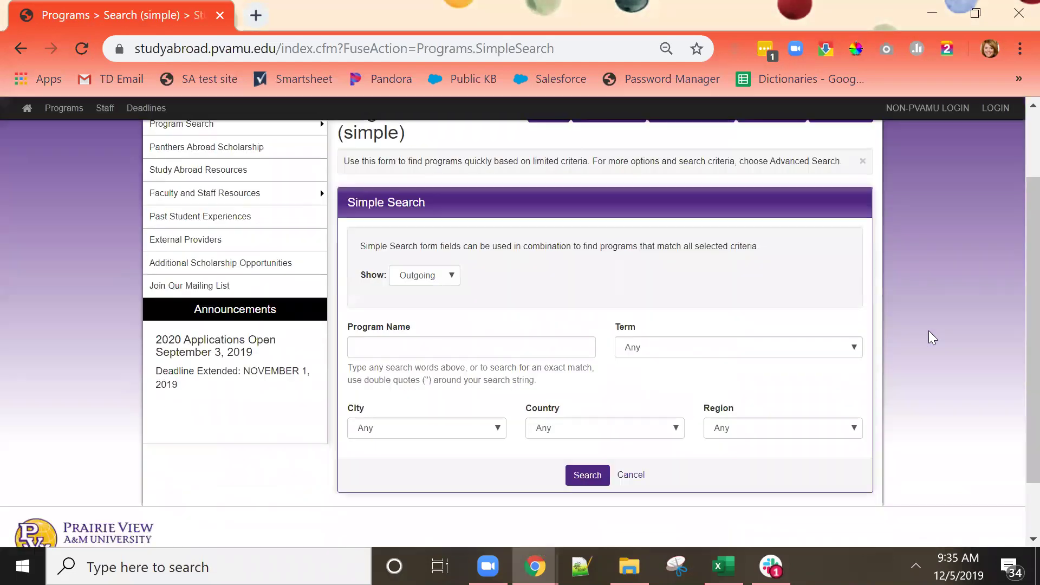
scroll(1018, 333, up, 1)
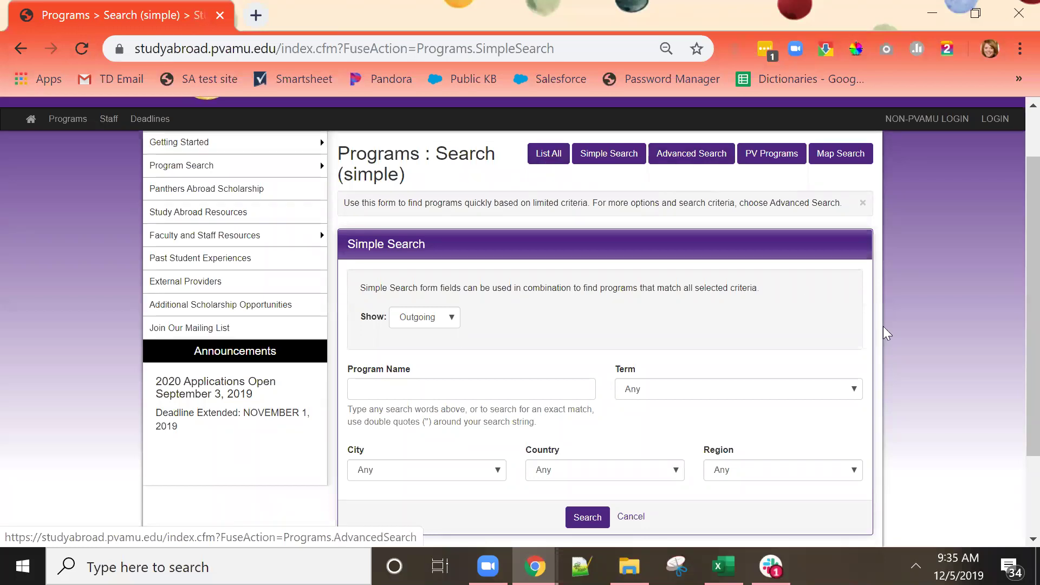
click(665, 480)
scroll(592, 213, down, 1)
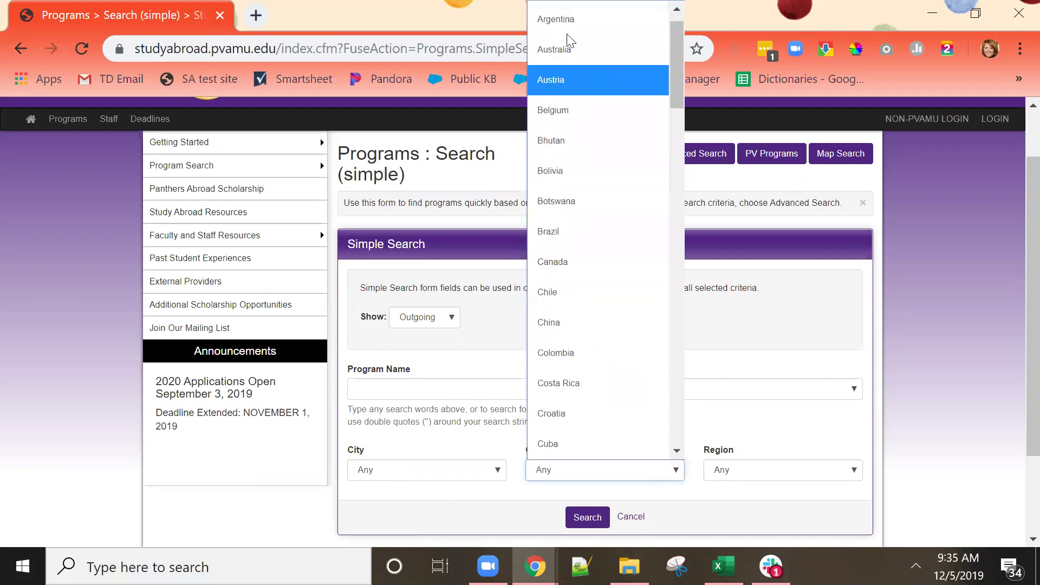
click(566, 55)
click(584, 513)
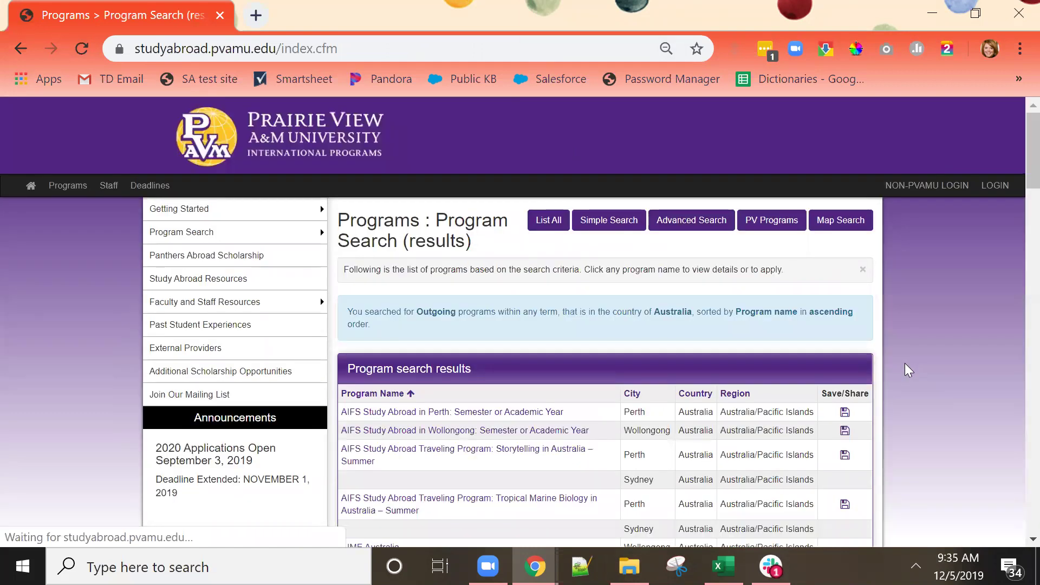
Scroll down the Australia results past the listed providers to the IES Abroad programs.
scroll(908, 370, down, 4)
scroll(909, 370, down, 2)
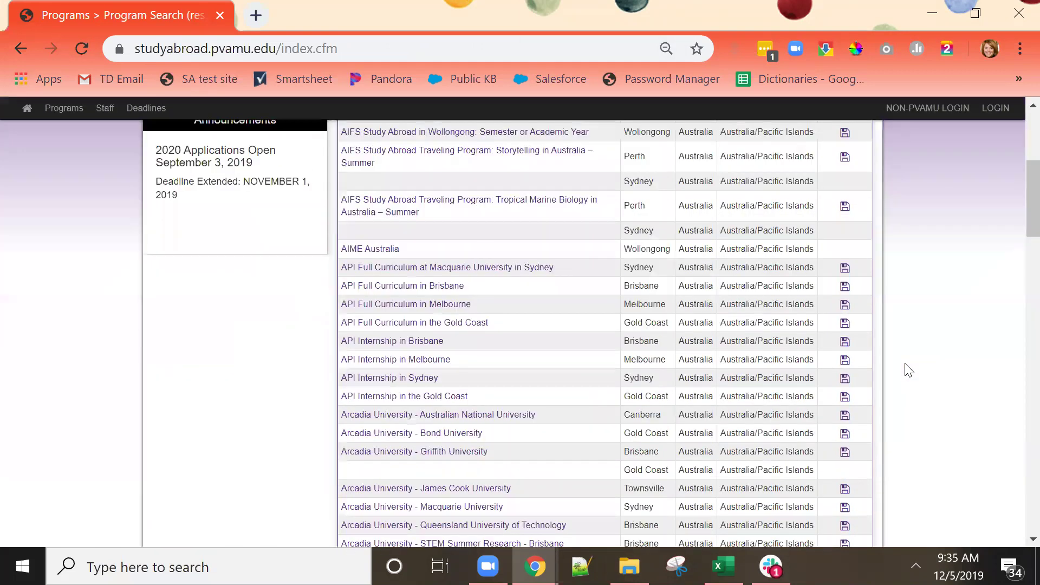
scroll(909, 370, down, 12)
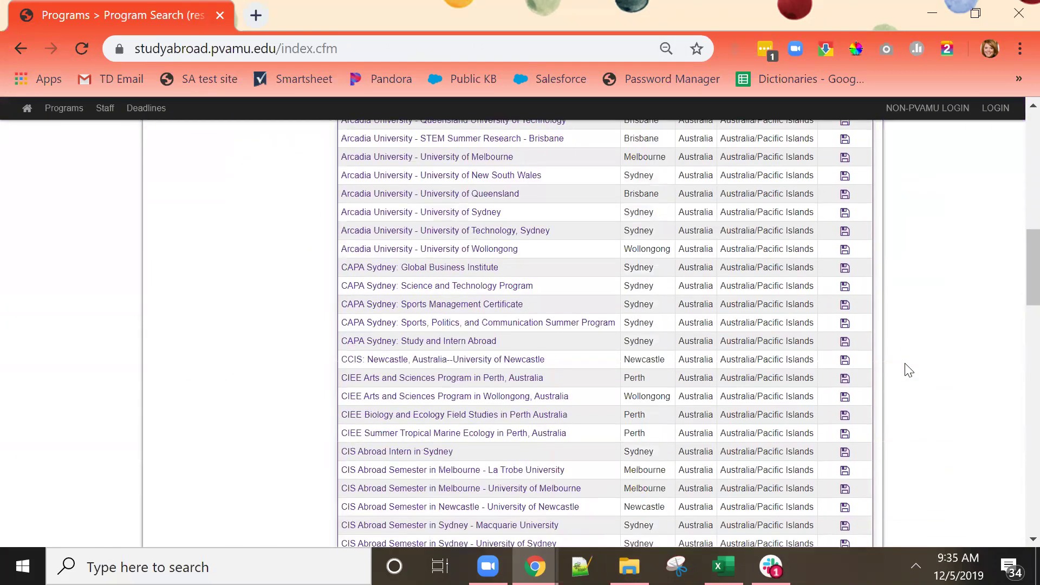
scroll(908, 370, down, 3)
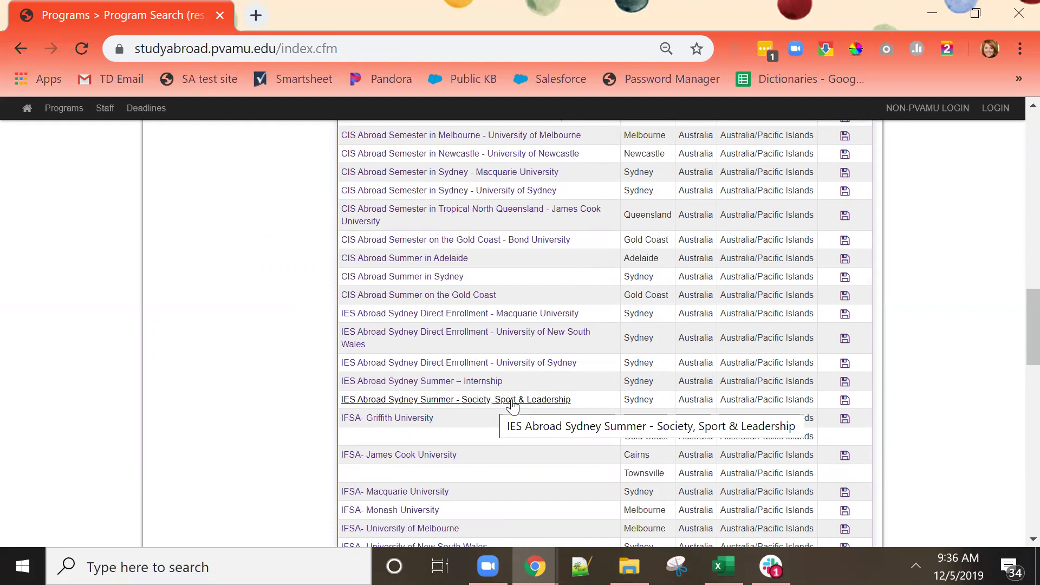
Review the IES Abroad Sydney Summer - Society, Sport & Leadership brochure and choose Apply Now.
click(559, 400)
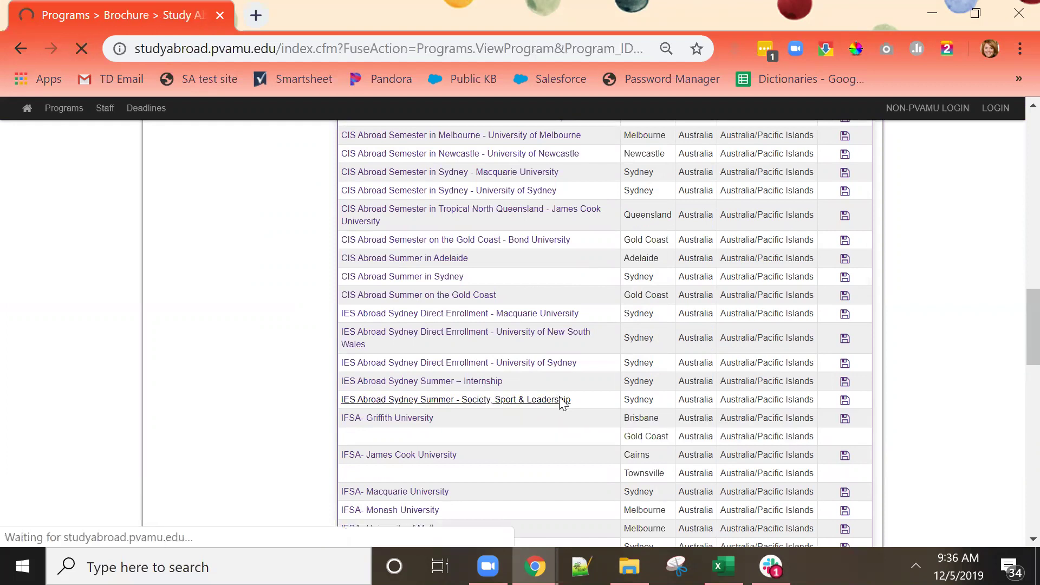
scroll(947, 361, down, 6)
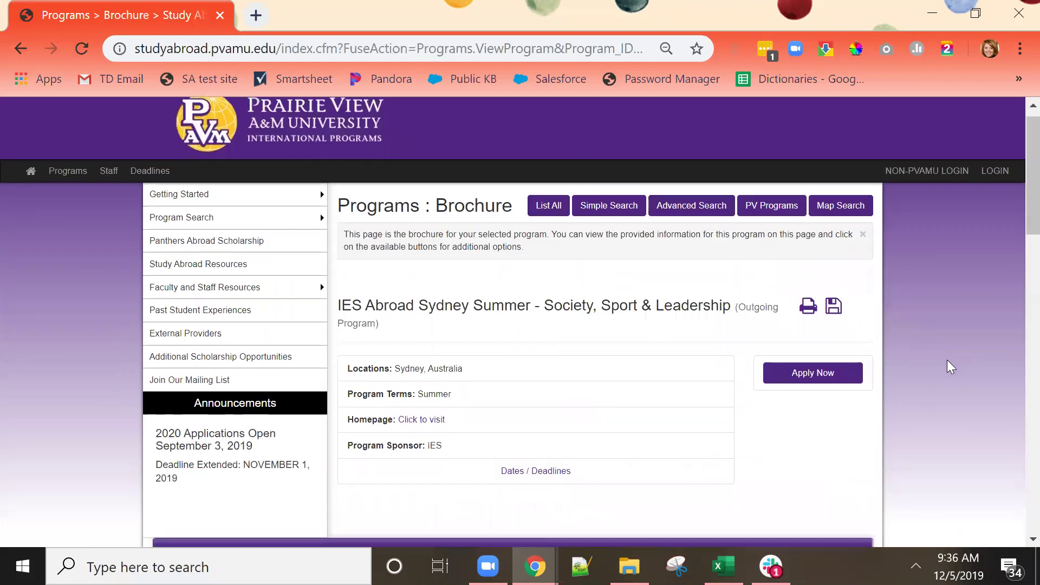
scroll(951, 366, down, 1)
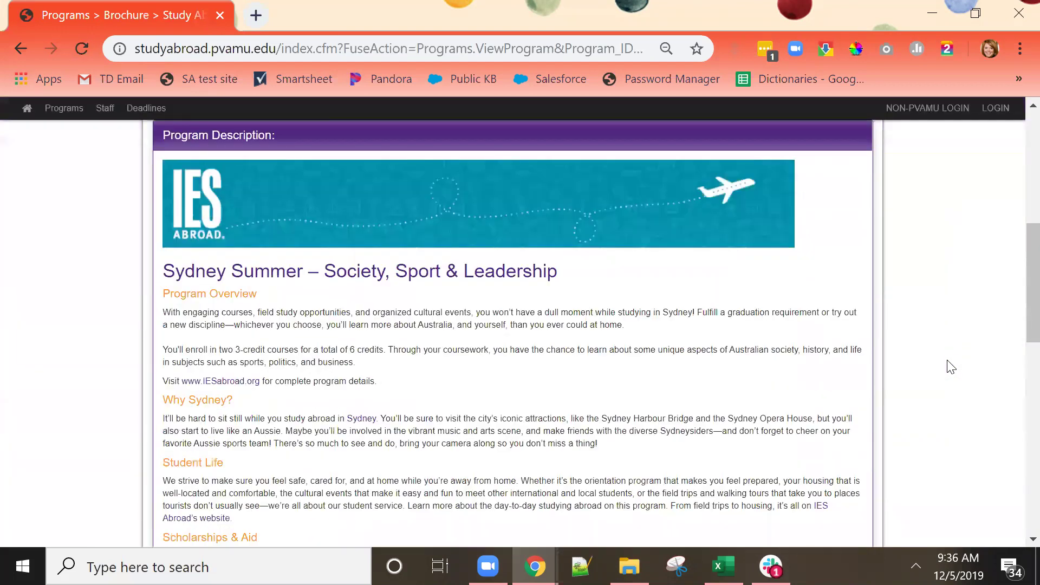
scroll(950, 367, down, 14)
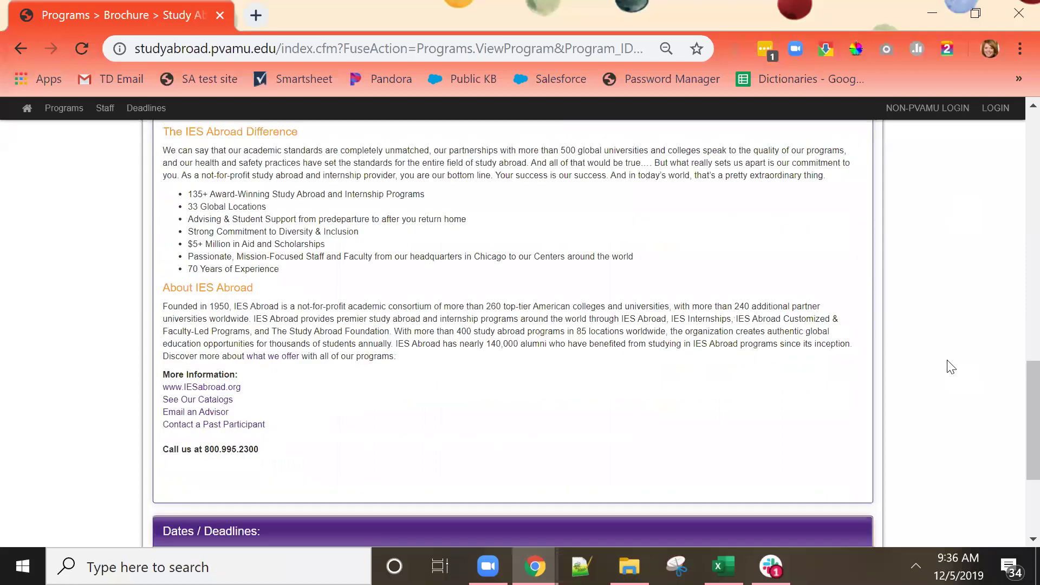
scroll(951, 366, up, 18)
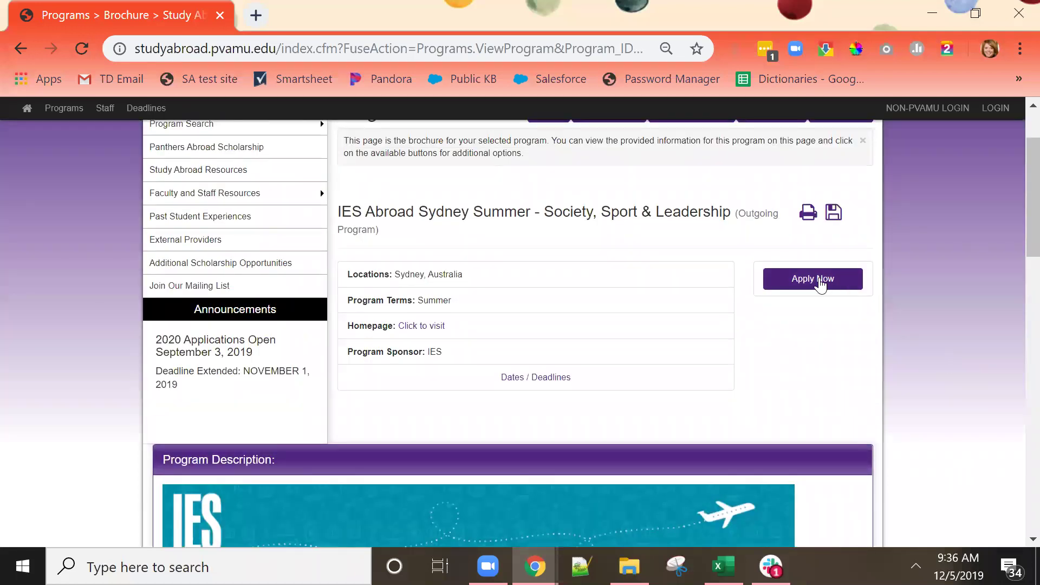
click(819, 279)
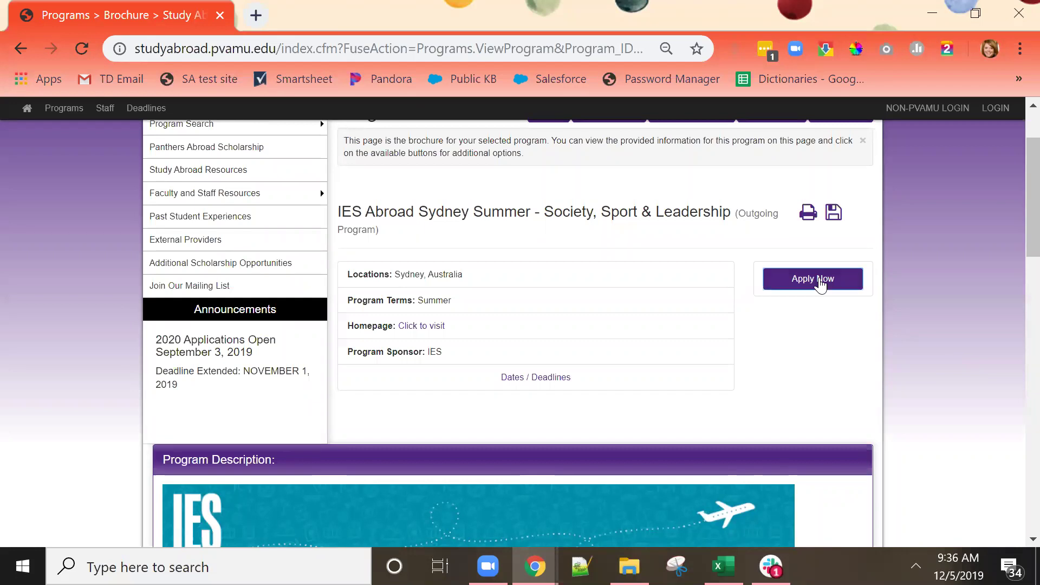
Confirm the application and log in using the site credentials received by email.
click(636, 179)
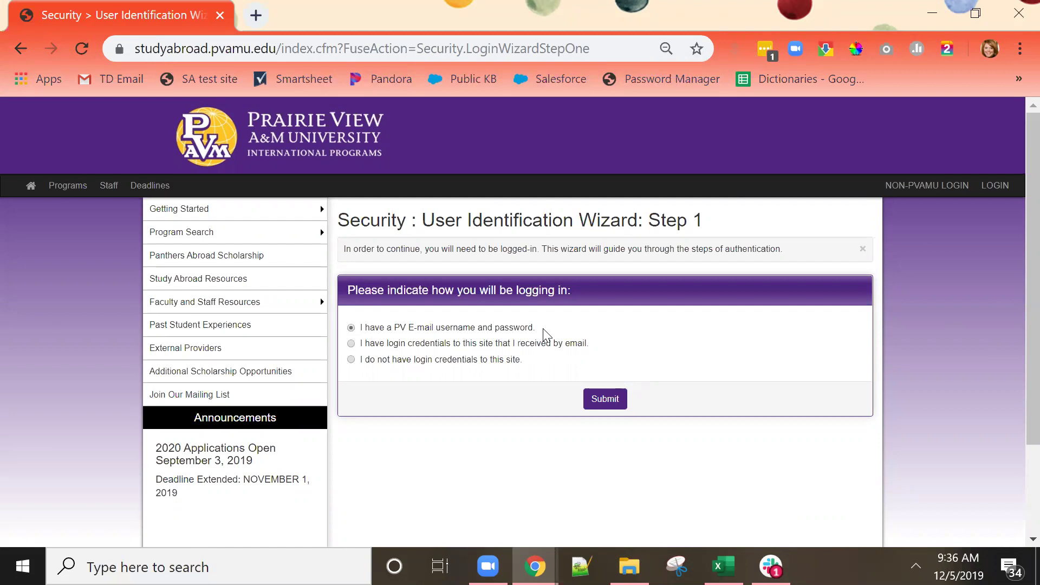
click(351, 343)
click(351, 344)
click(614, 407)
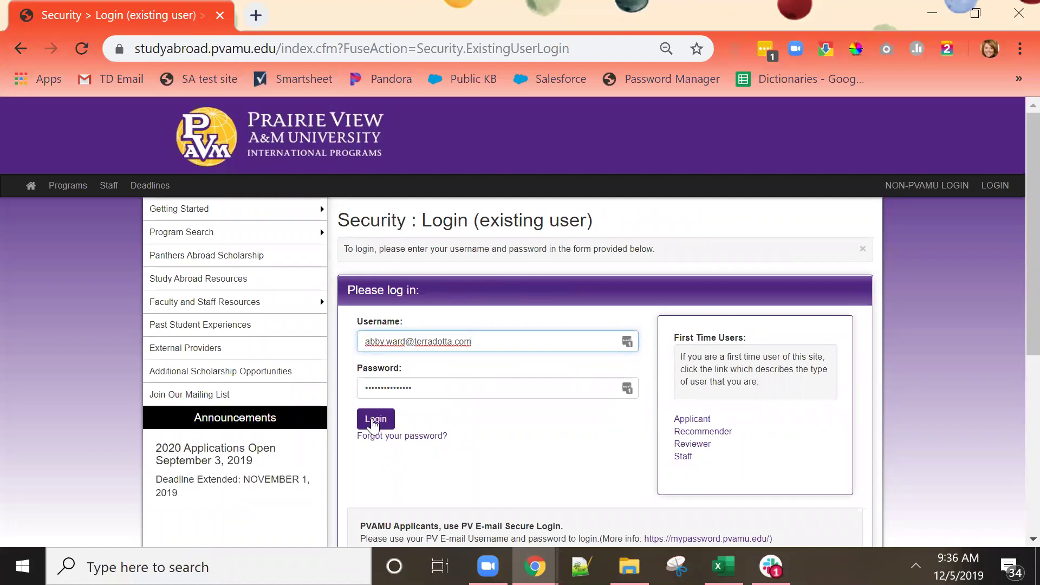
click(378, 420)
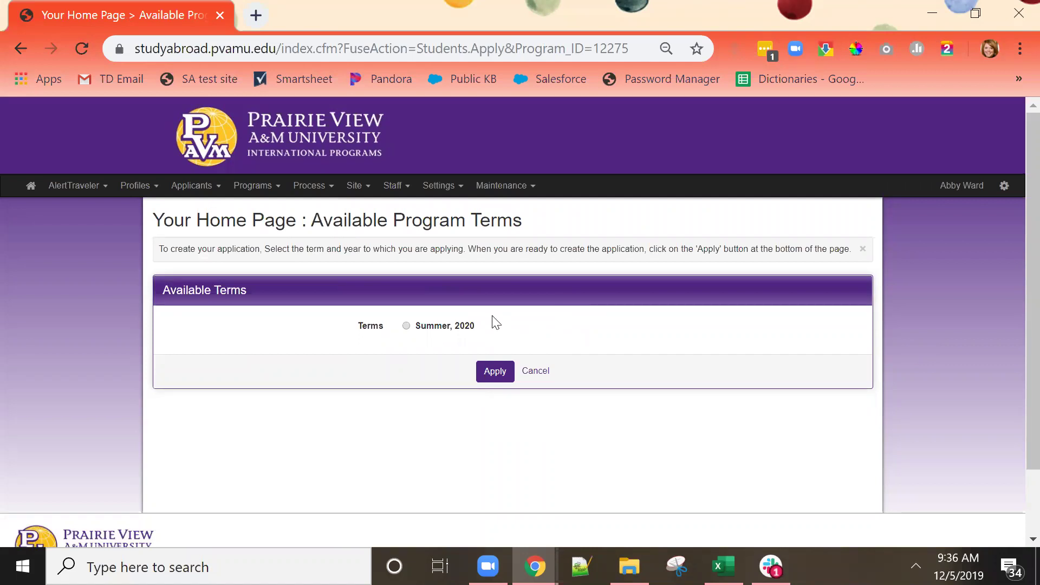
Choose the Summer, 2020 term and create the application.
click(407, 325)
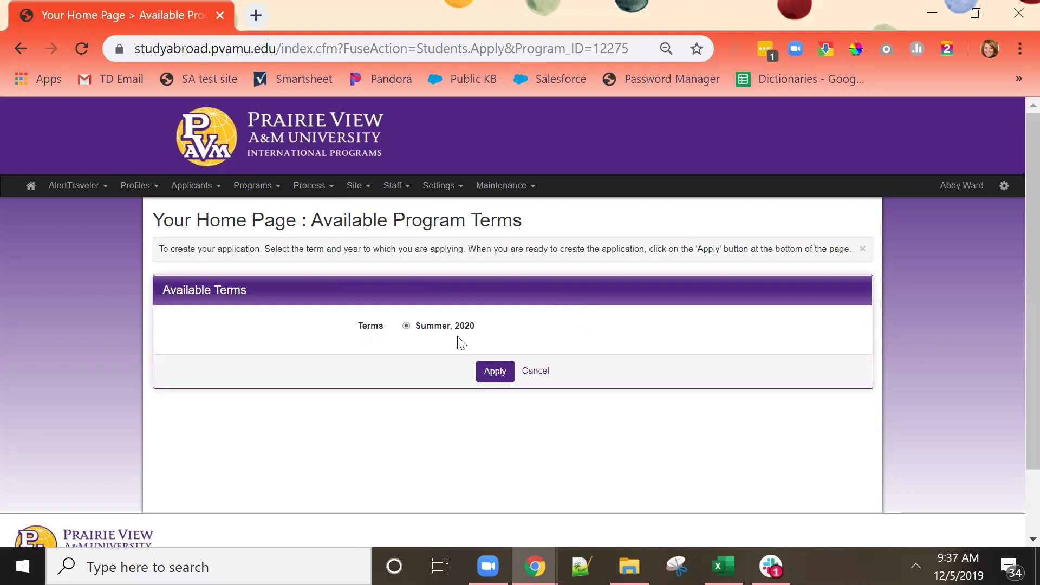
click(499, 374)
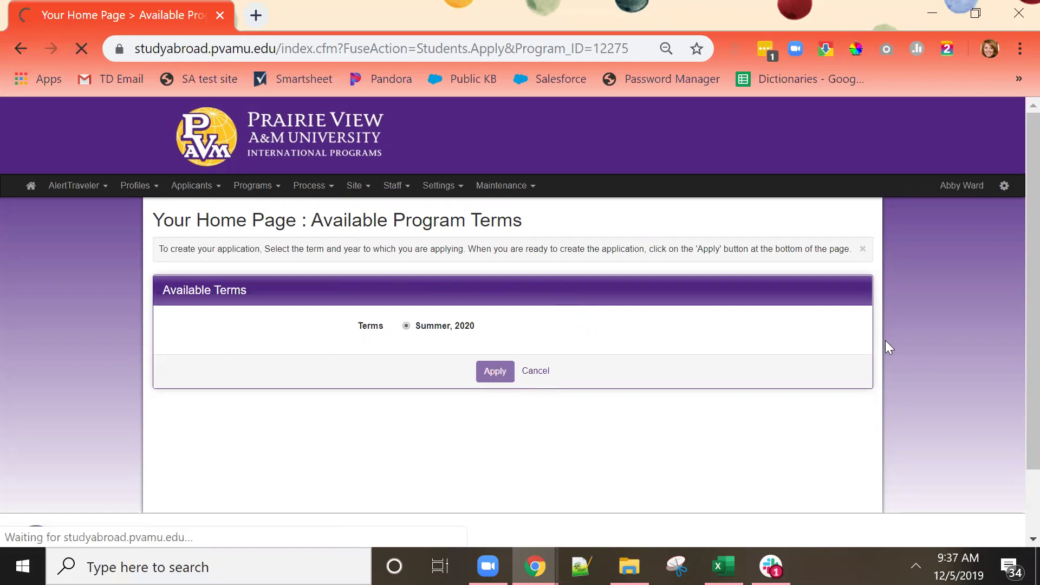
Scroll through the application's signature documents, recommendation and learning content, then back up.
scroll(920, 322, down, 1)
scroll(921, 322, down, 2)
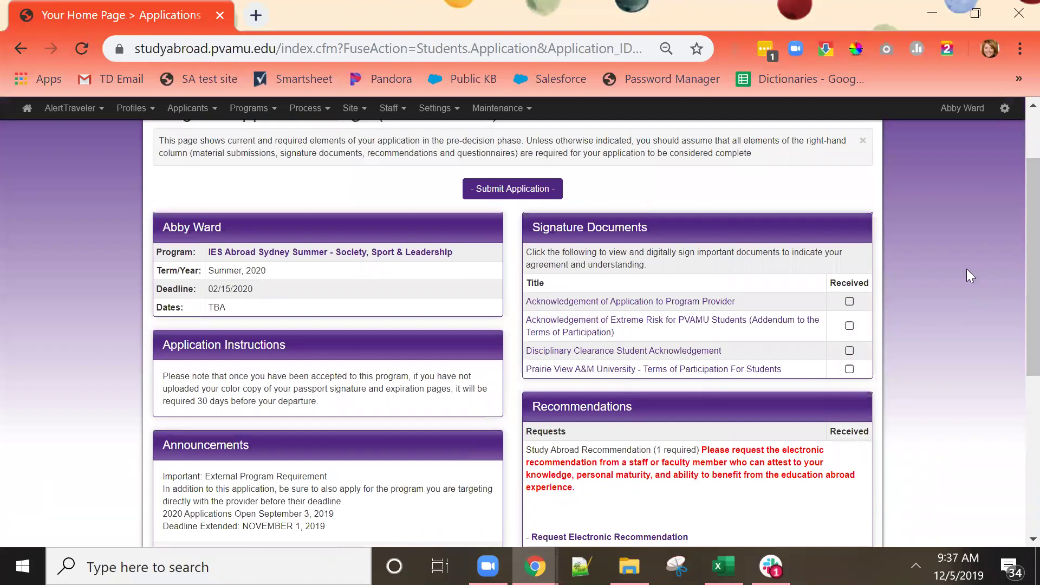
scroll(967, 270, down, 2)
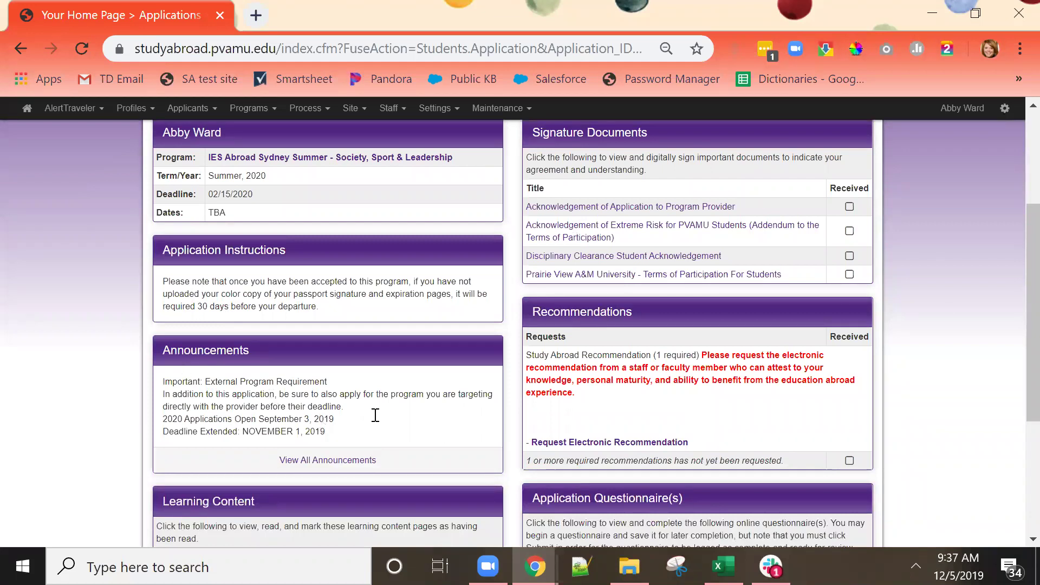
scroll(947, 300, up, 2)
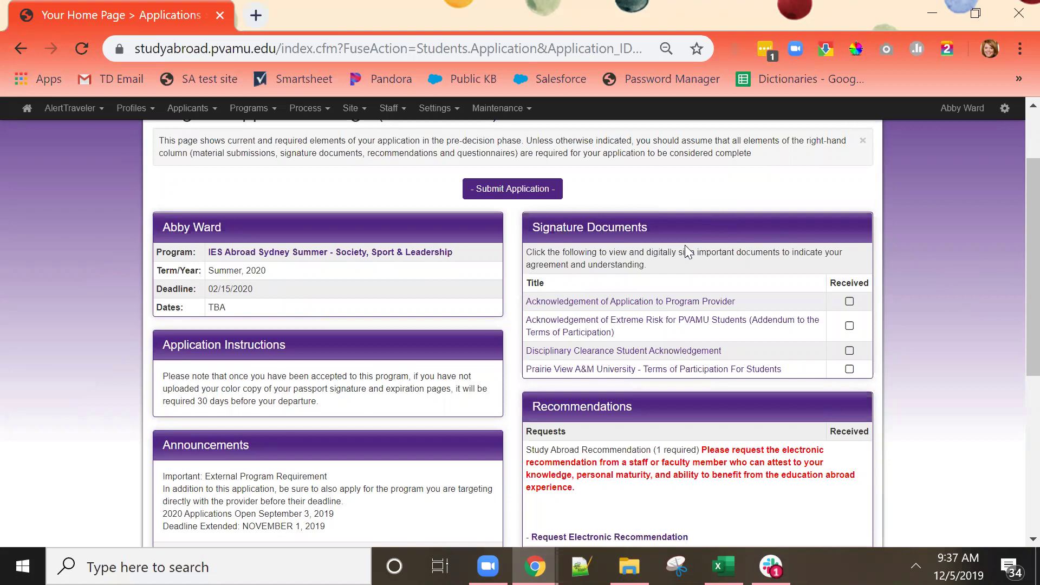
Digitally sign the Acknowledgement of Application to Program Provider and accept the electronic signature terms.
click(632, 303)
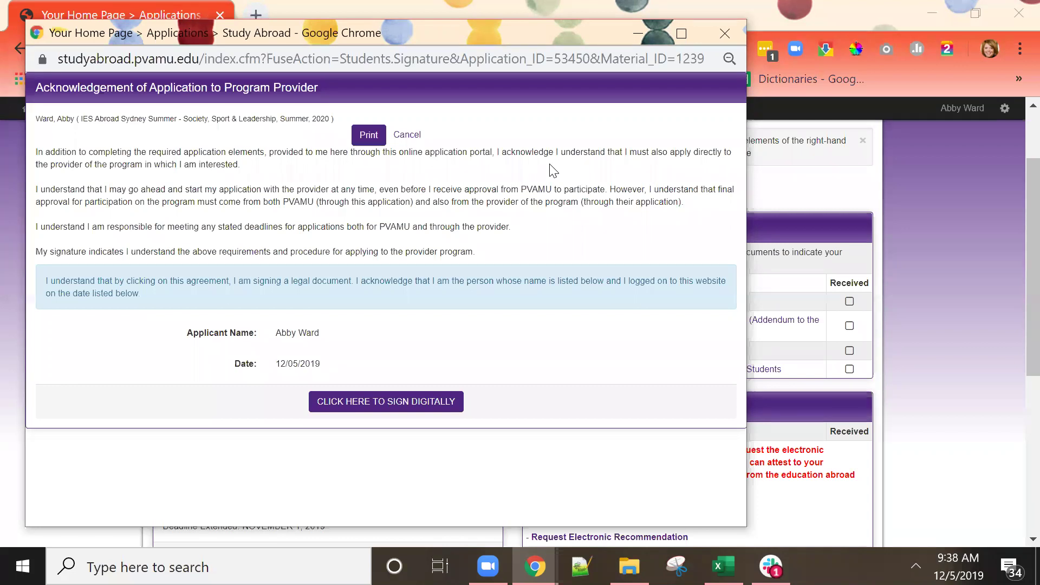
click(413, 401)
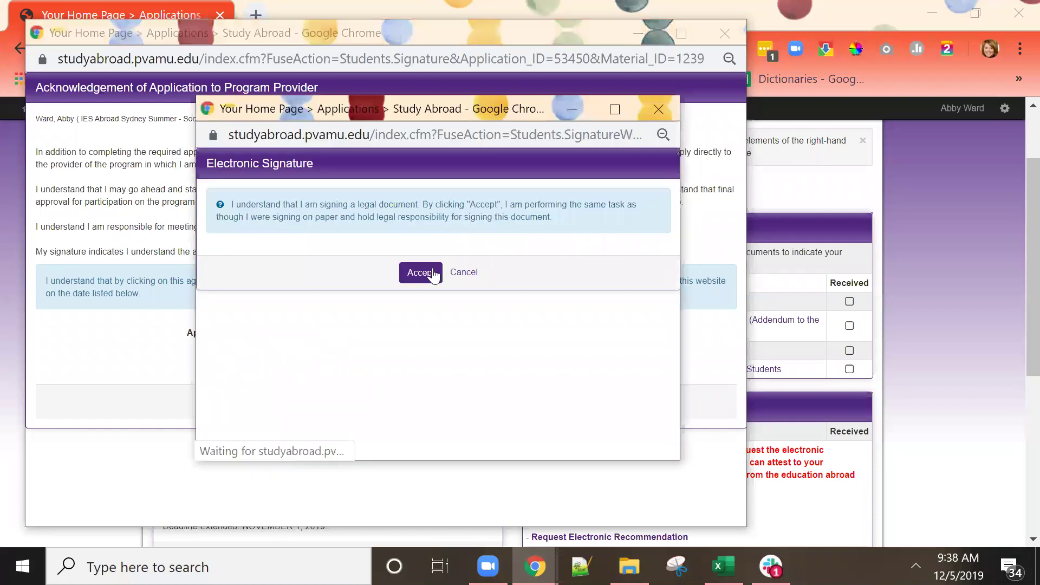
click(417, 272)
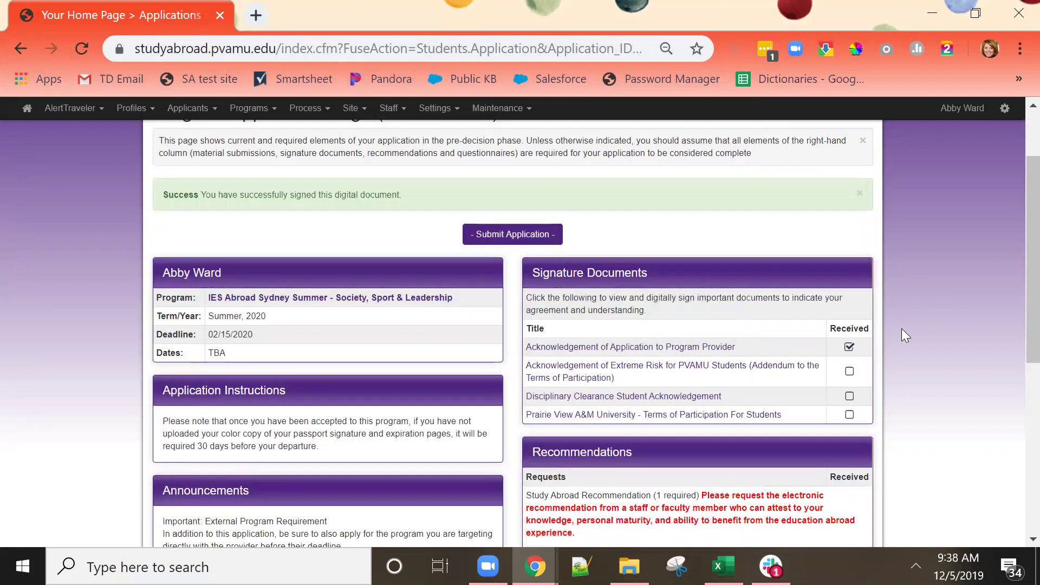
scroll(901, 328, down, 2)
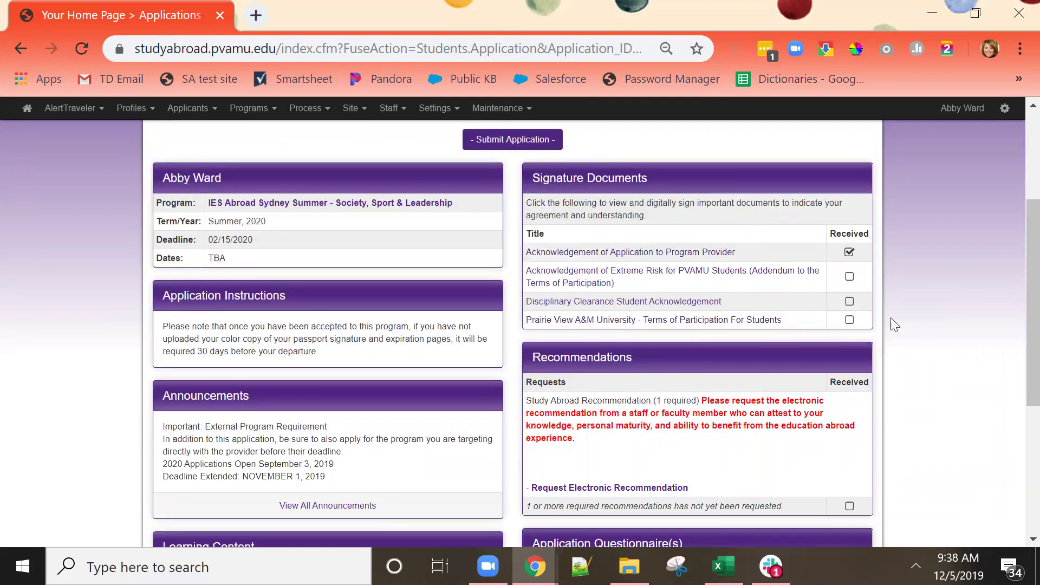
scroll(902, 316, down, 1)
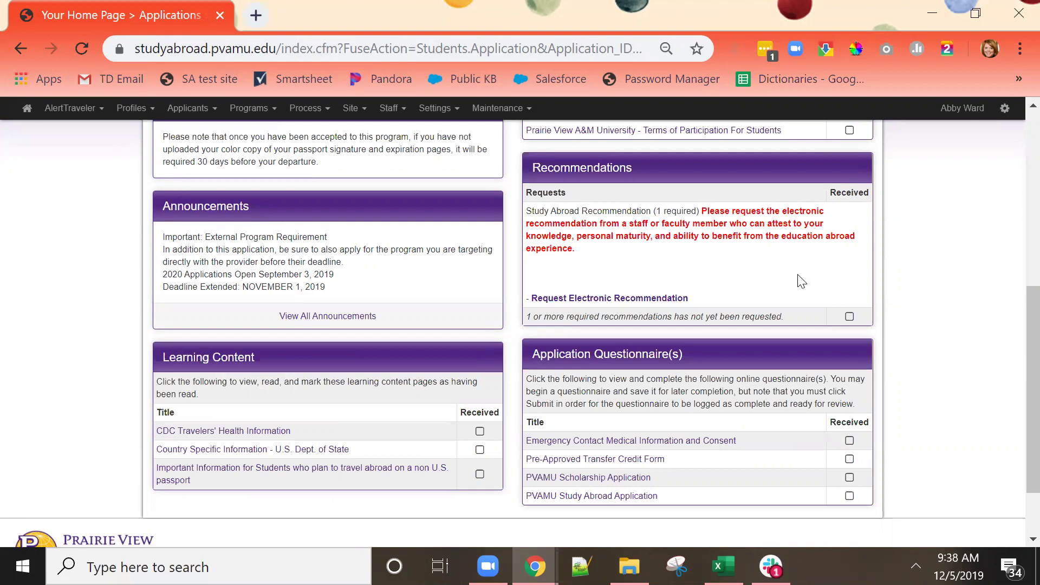
Start an electronic recommendation request and select the faculty member found by name in the directory.
click(650, 303)
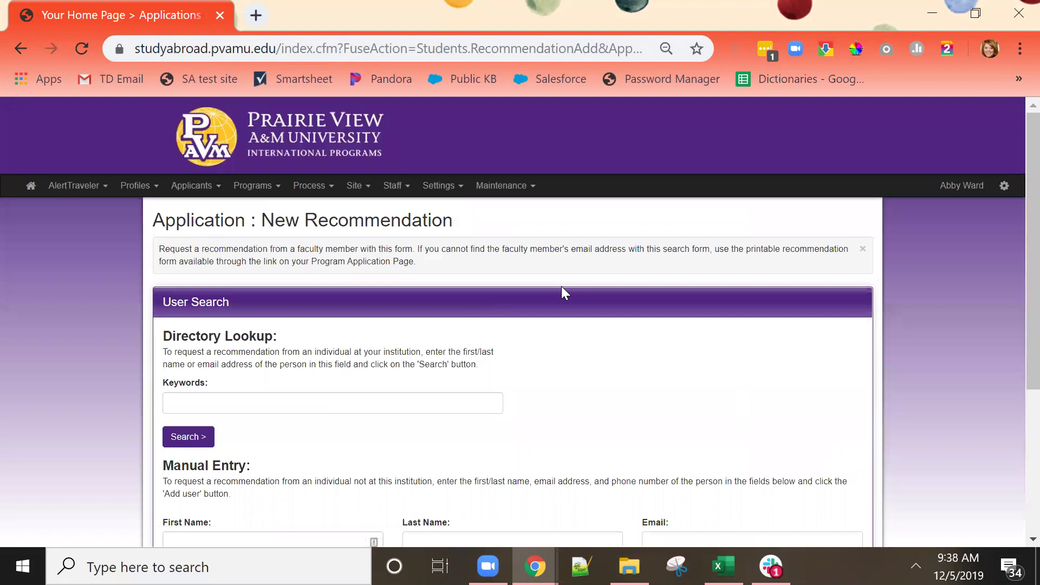
scroll(561, 287, down, 2)
click(496, 291)
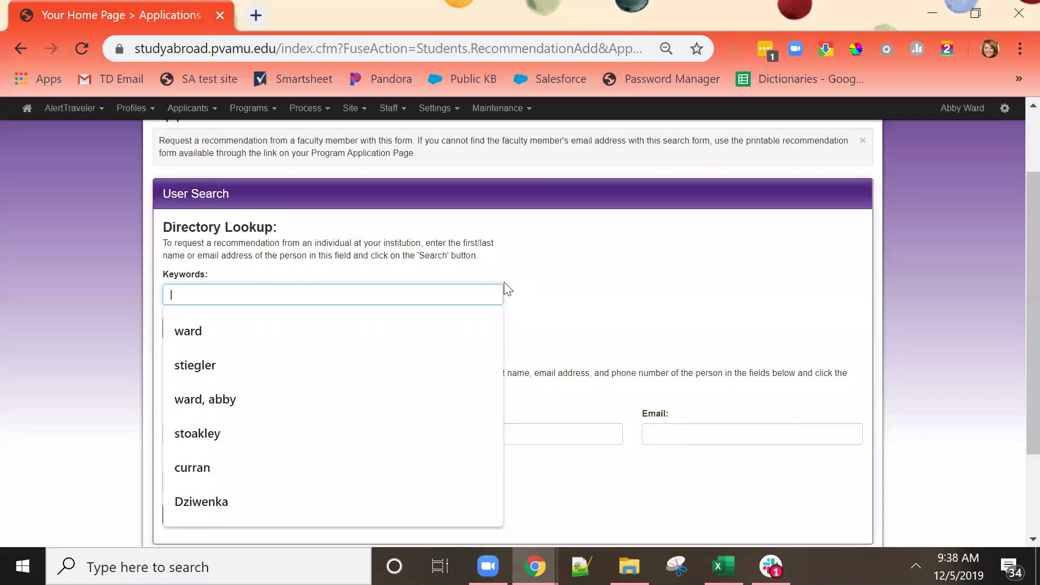
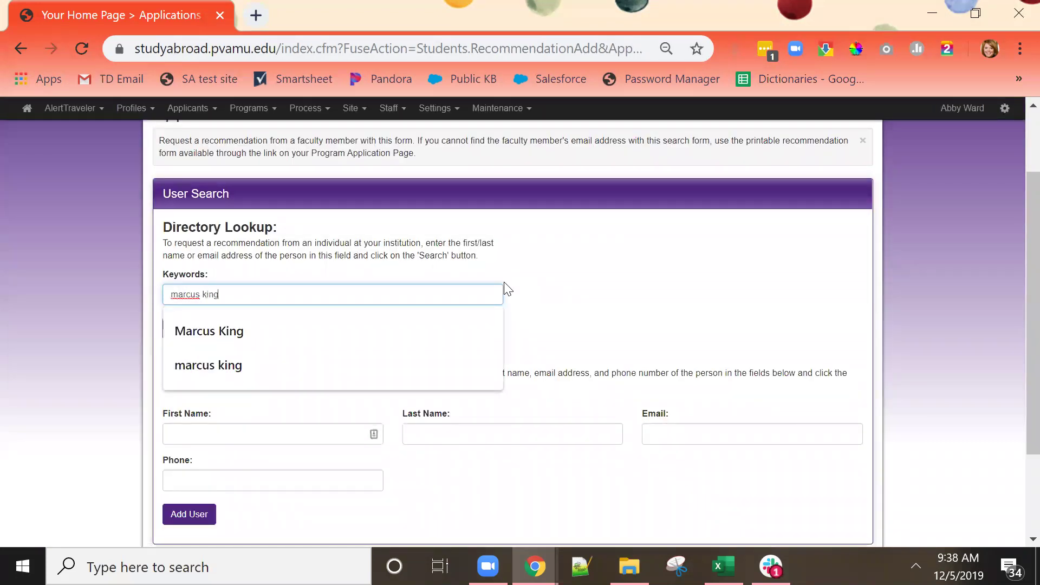
click(592, 291)
click(184, 333)
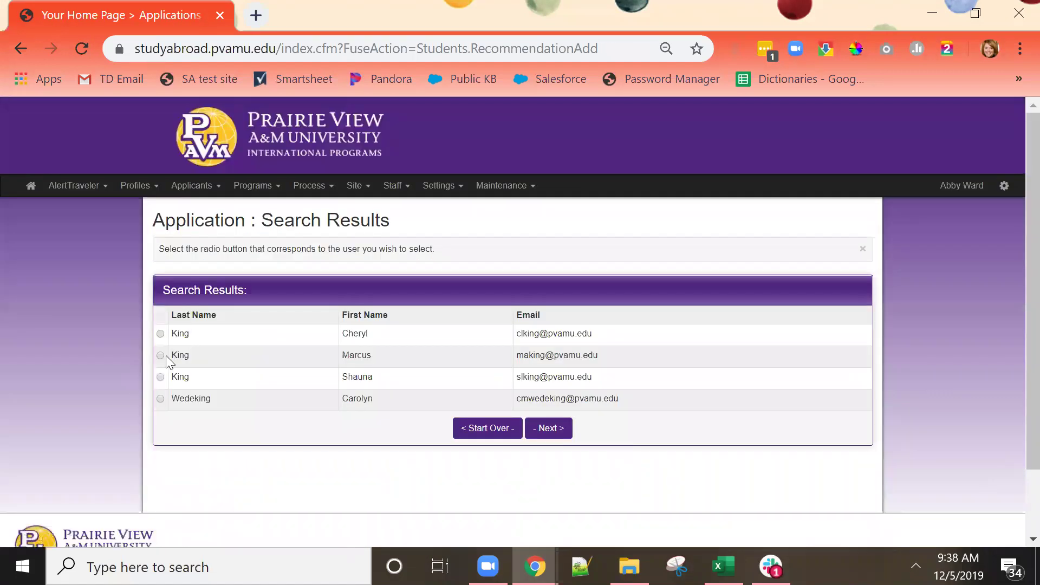
click(161, 355)
click(560, 429)
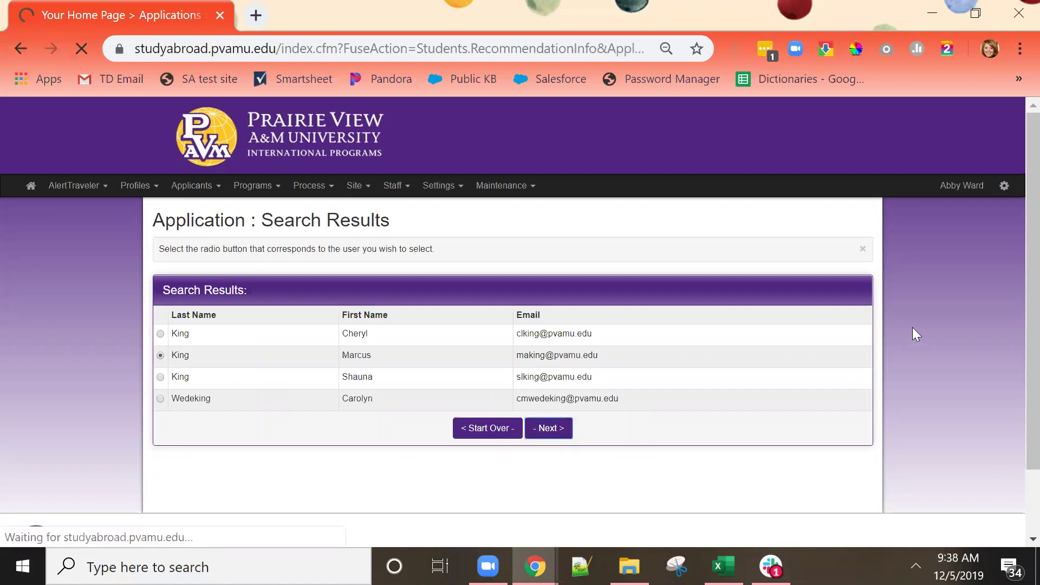
Add the note 'Please recommend me for study abroad, thank you!' and save the request.
scroll(913, 325, down, 4)
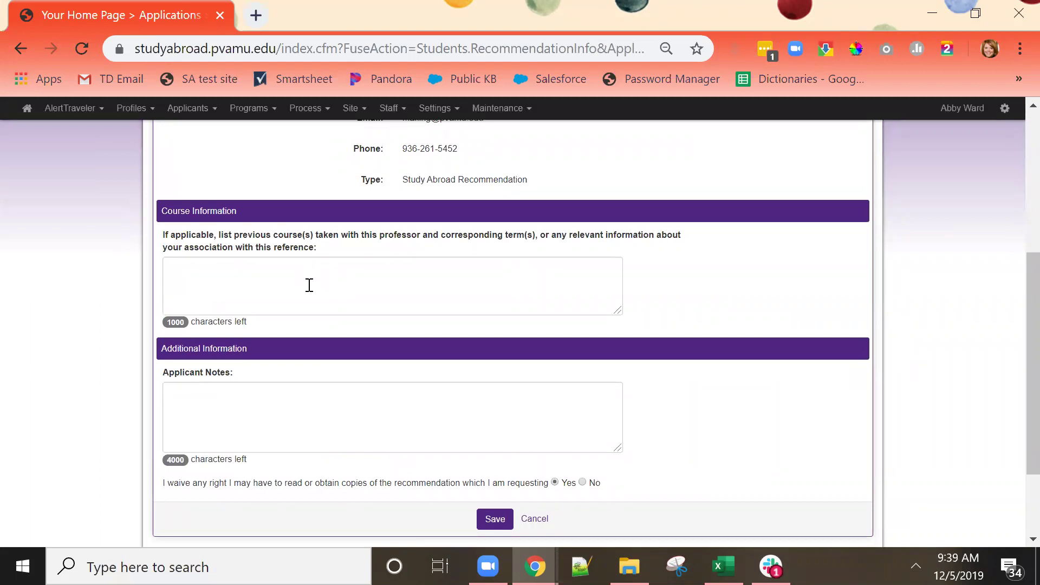
click(293, 393)
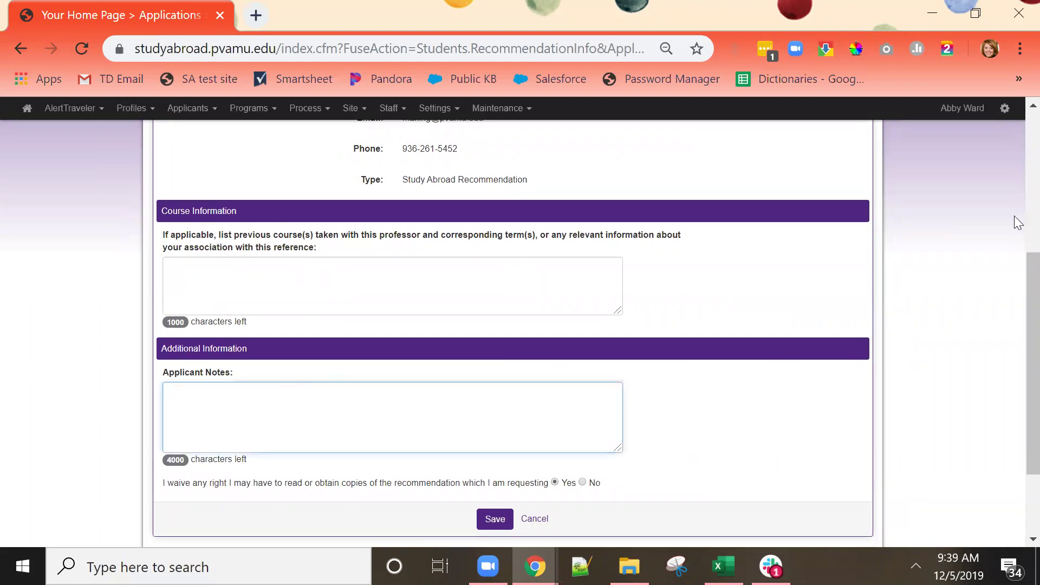
text(Please recommend me t)
text(or study abroad, th)
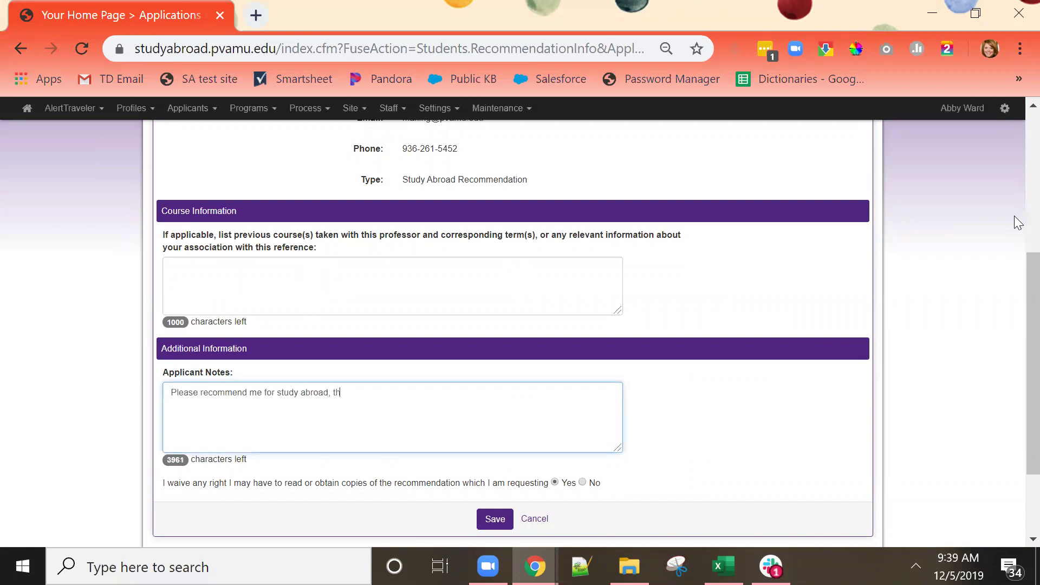
text(ank you!)
scroll(769, 393, down, 2)
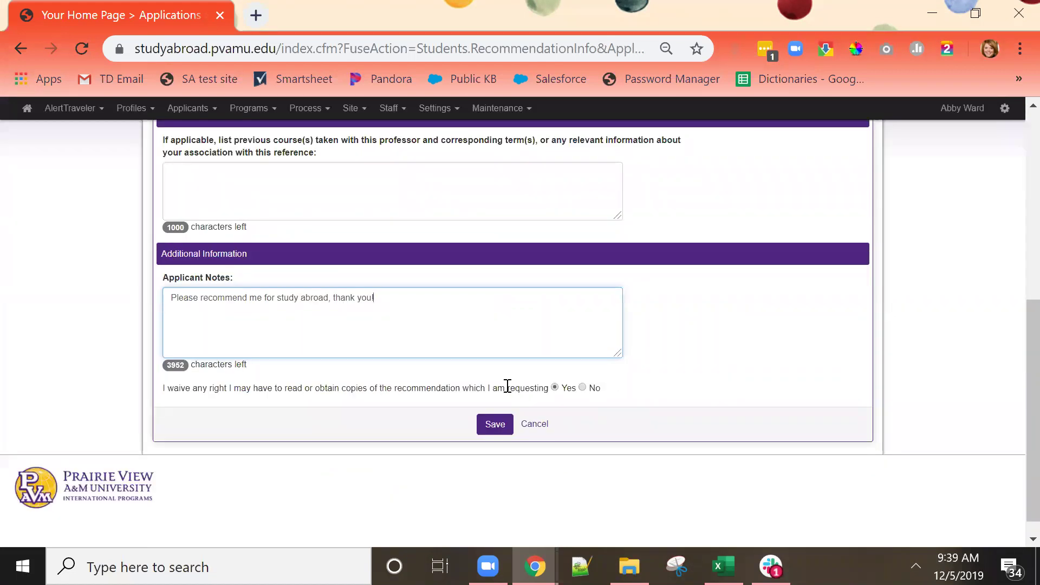
click(492, 431)
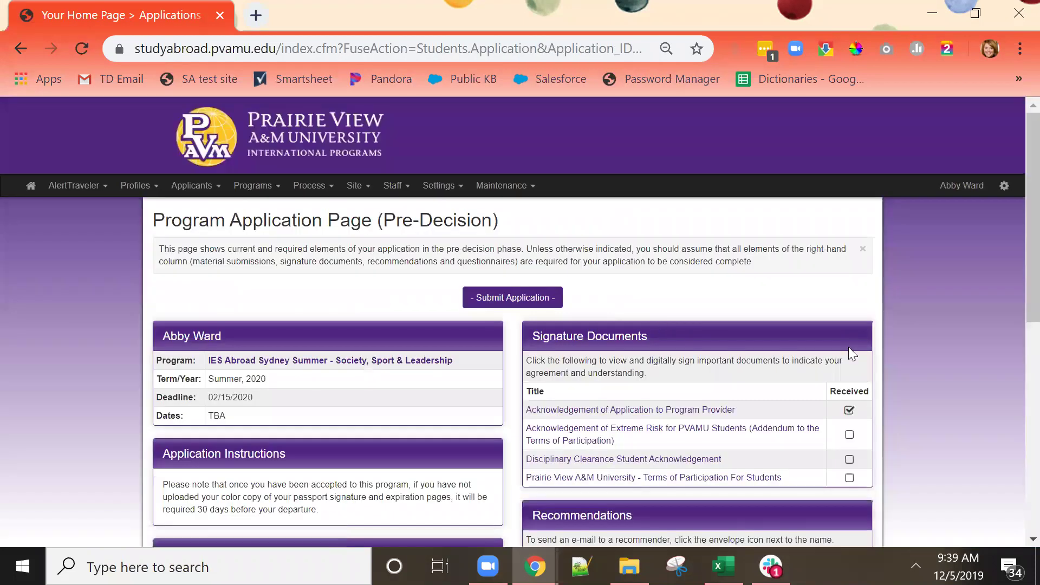
scroll(848, 349, down, 3)
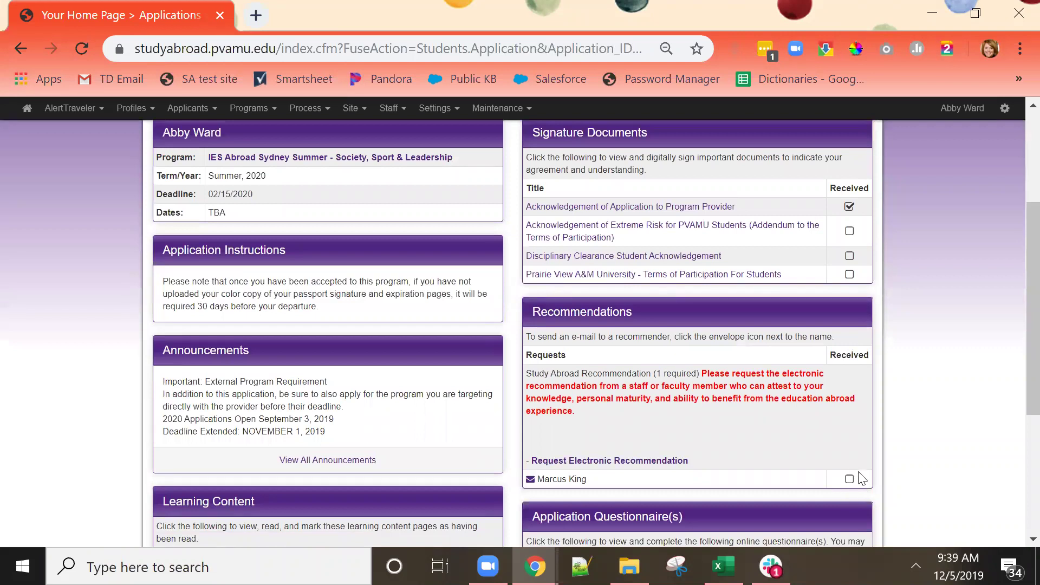
scroll(903, 434, down, 5)
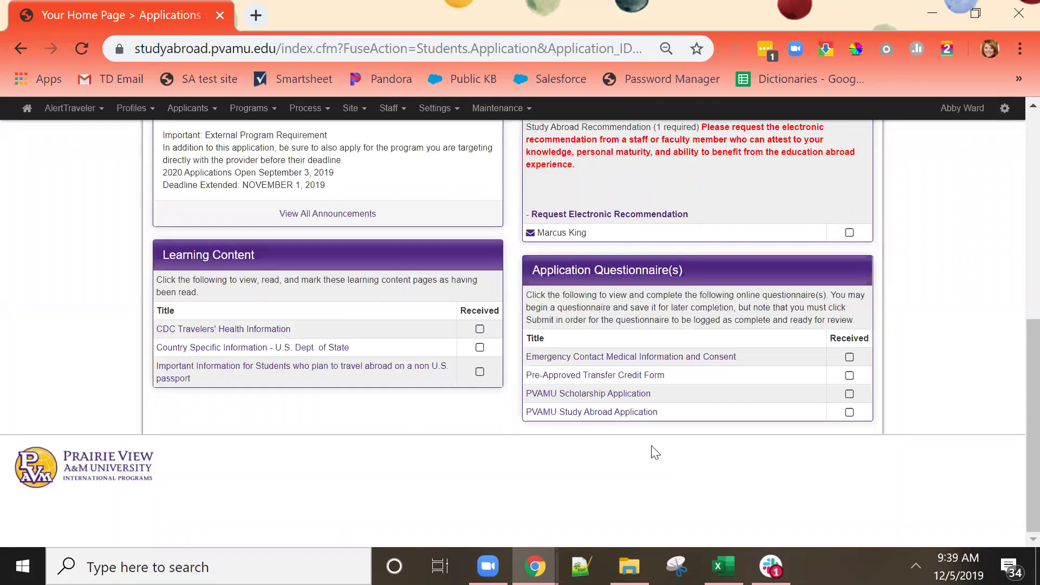
Look through the PVAMU Study Abroad Application questionnaire and leave it without saving.
click(595, 416)
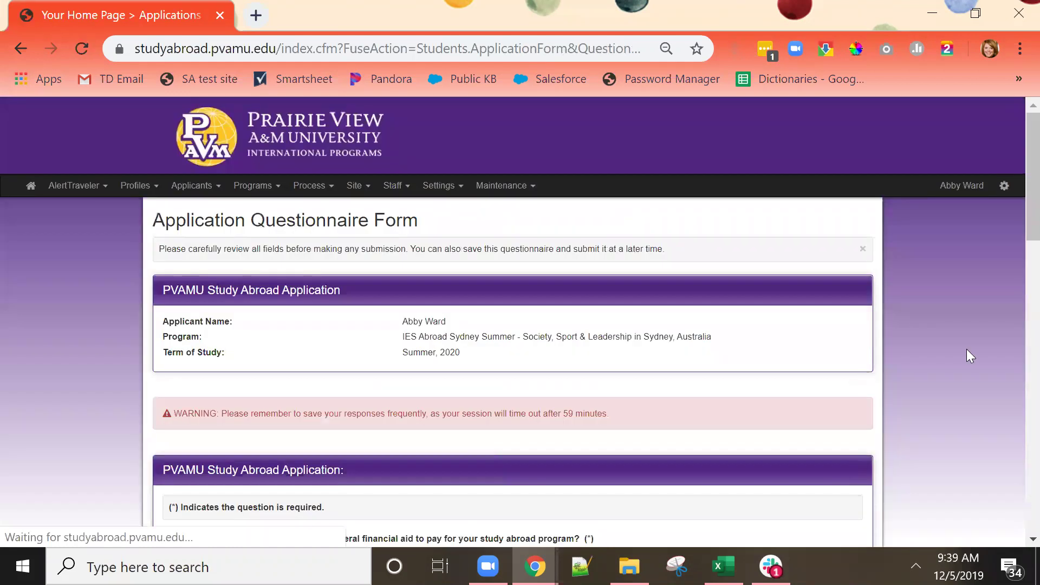
scroll(967, 352, down, 6)
scroll(970, 356, down, 1)
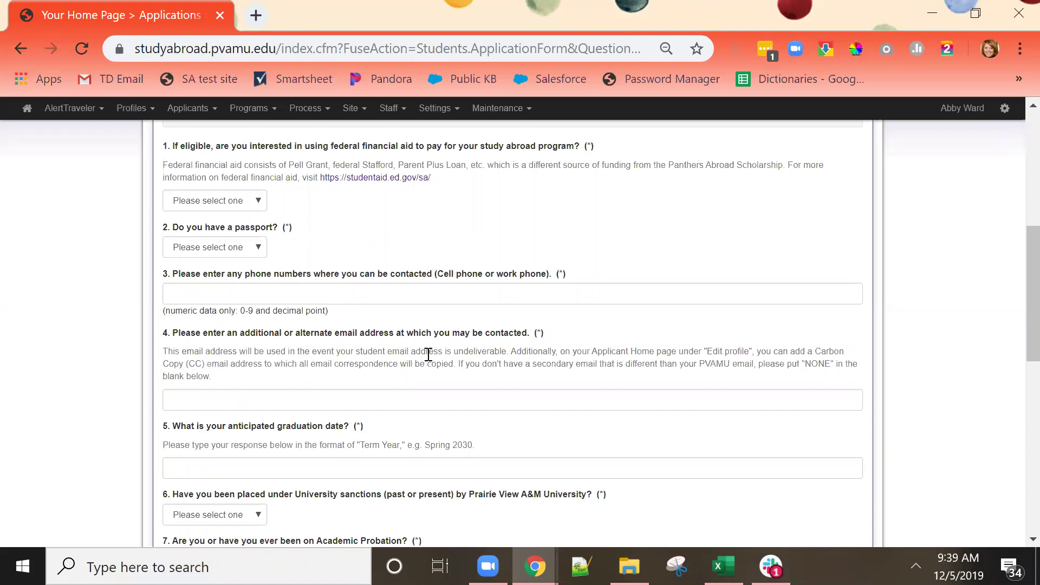
scroll(699, 300, down, 7)
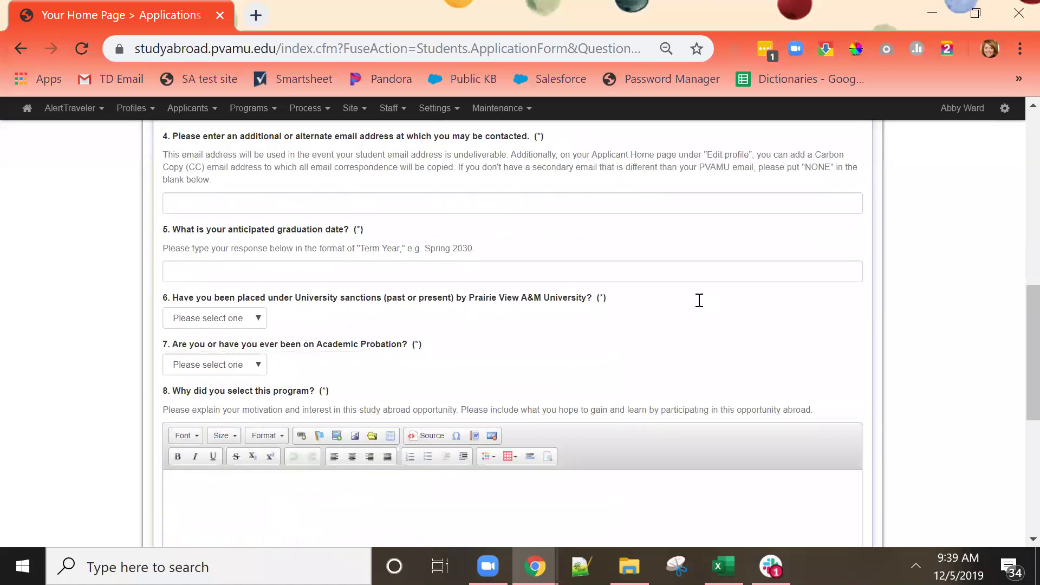
scroll(700, 300, down, 1)
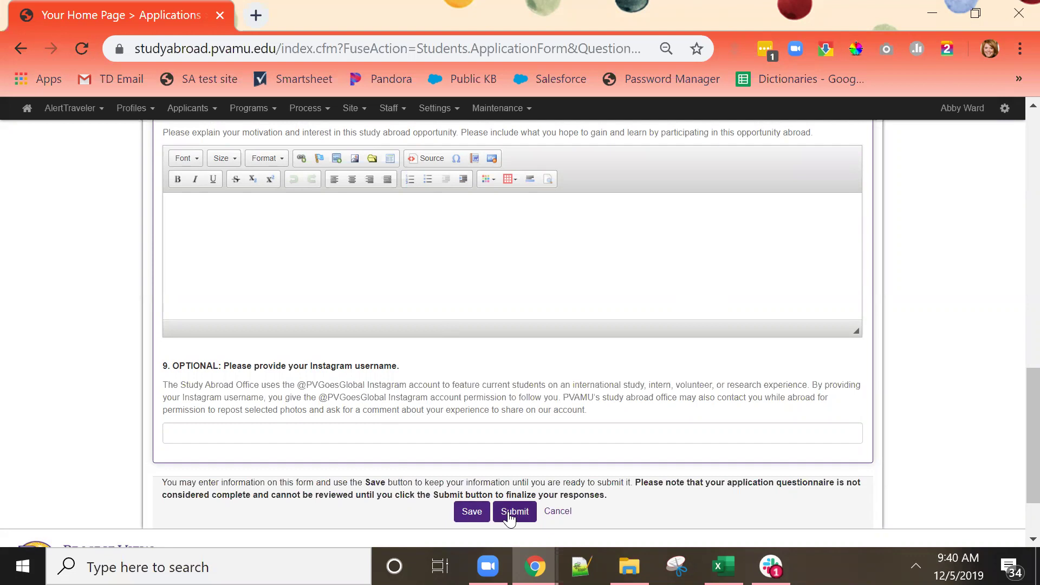
click(560, 512)
Scroll down the Program Application Page to view the Learning Content and questionnaire lists.
scroll(950, 369, down, 7)
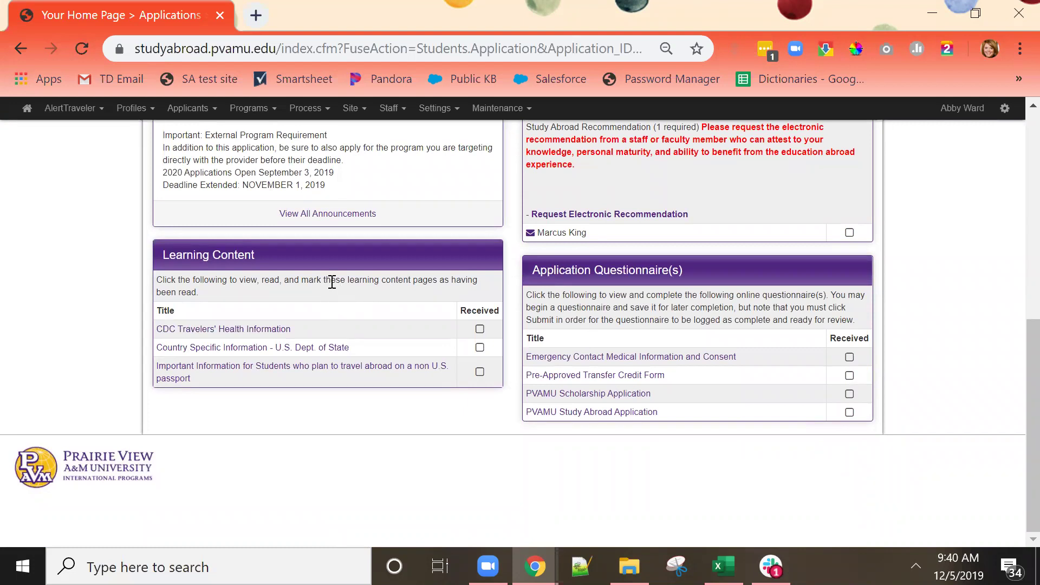
Mark 'CDC Travelers' Health Information' as read and confirm so it shows as received.
click(251, 330)
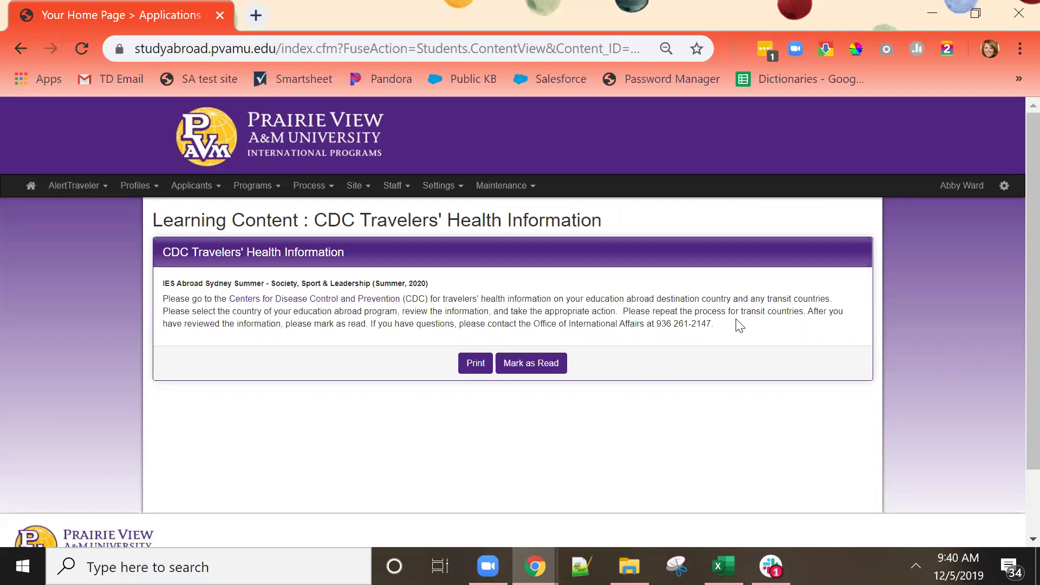
click(526, 367)
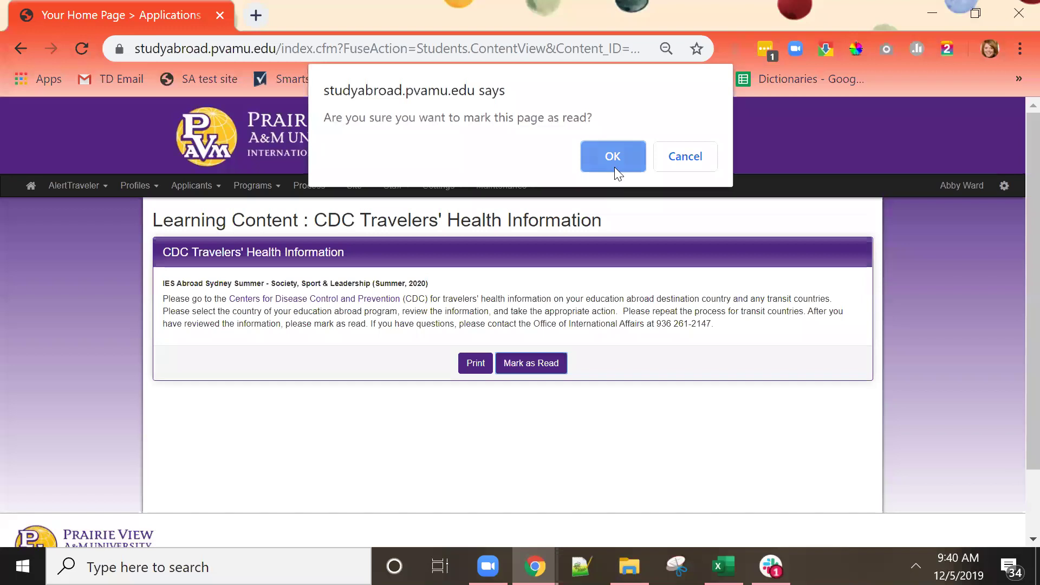
click(614, 167)
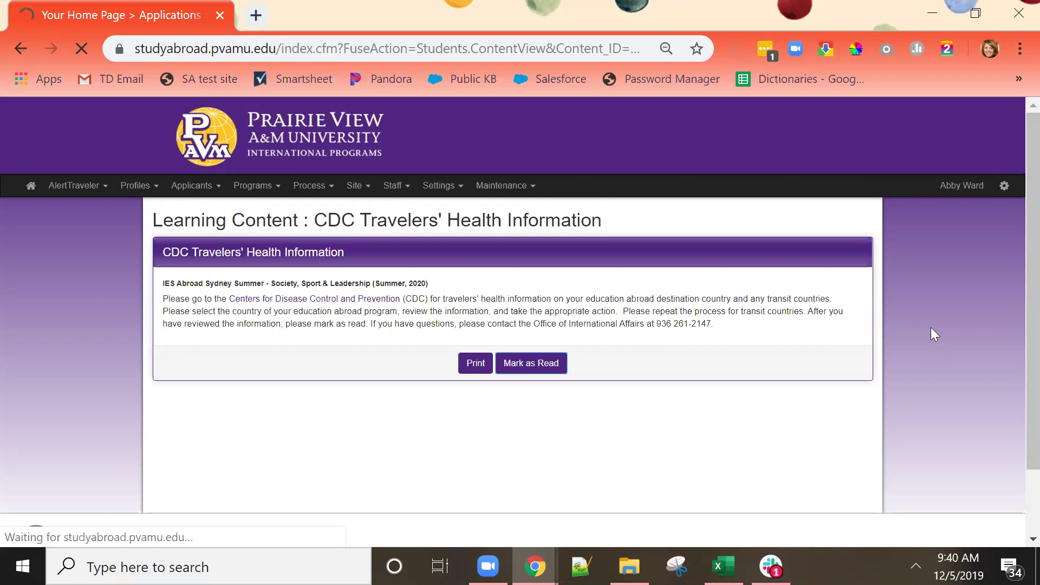
scroll(931, 327, down, 5)
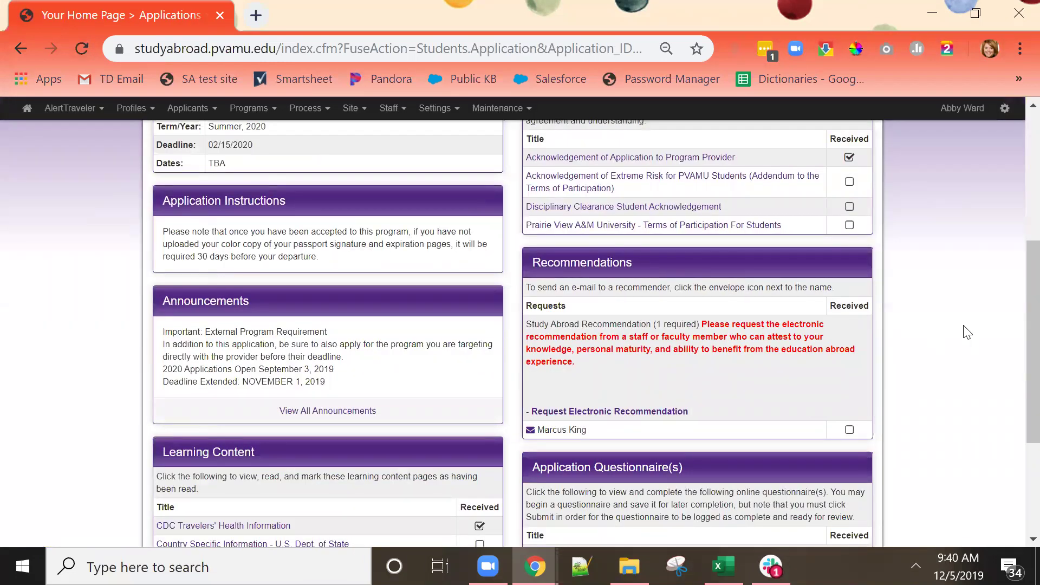
scroll(967, 332, up, 5)
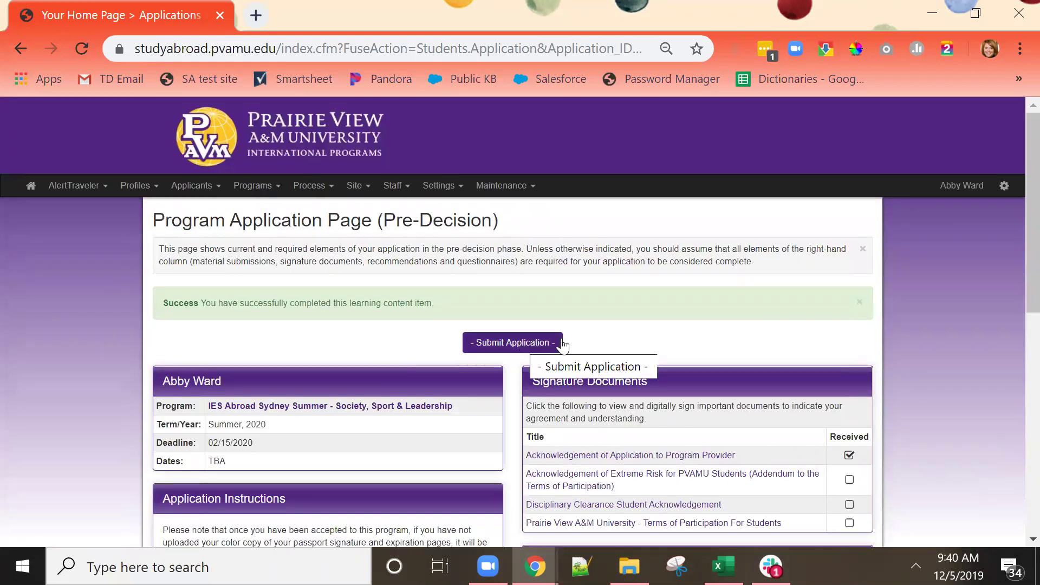